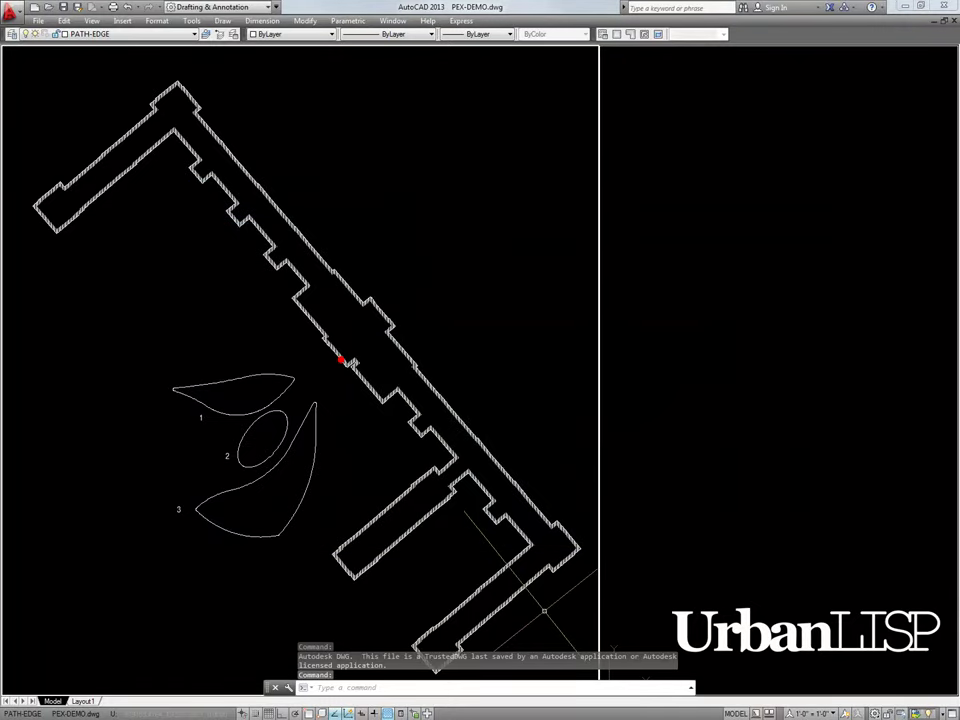
Step: Zoom to objects, window-selecting the three numbered petal outlines as the target
text(zoo)
text(m)
key(Return)
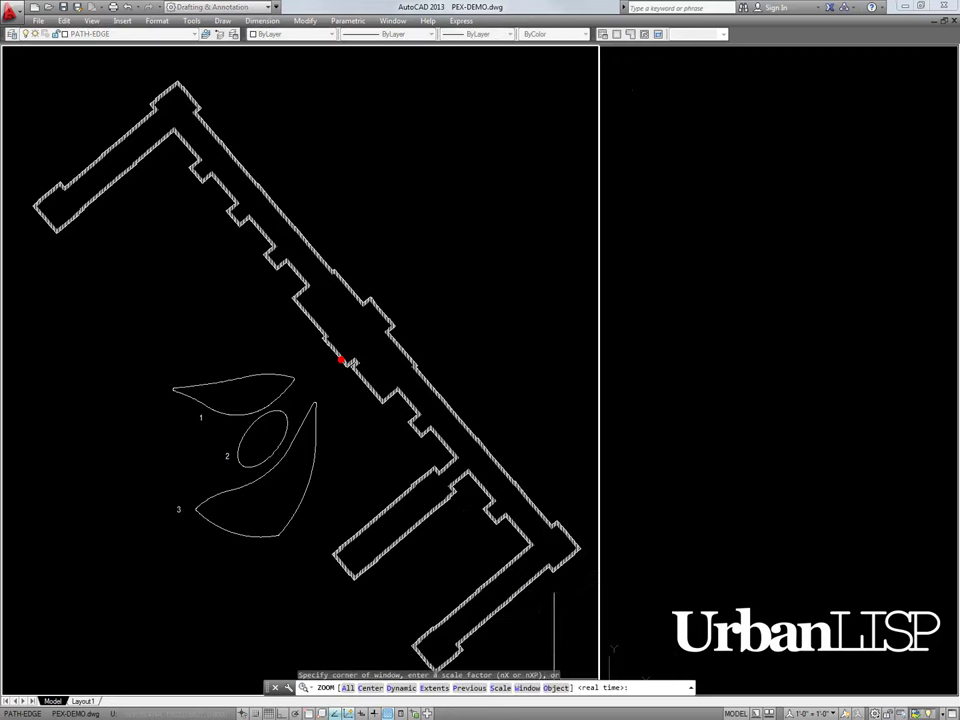
click(556, 687)
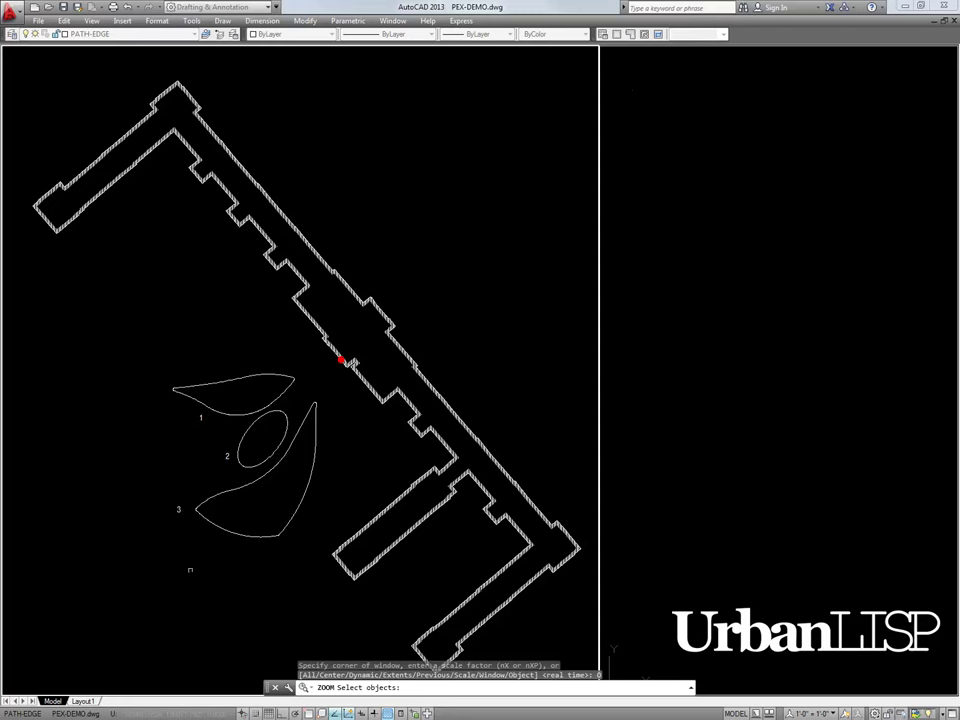
click(140, 559)
click(362, 337)
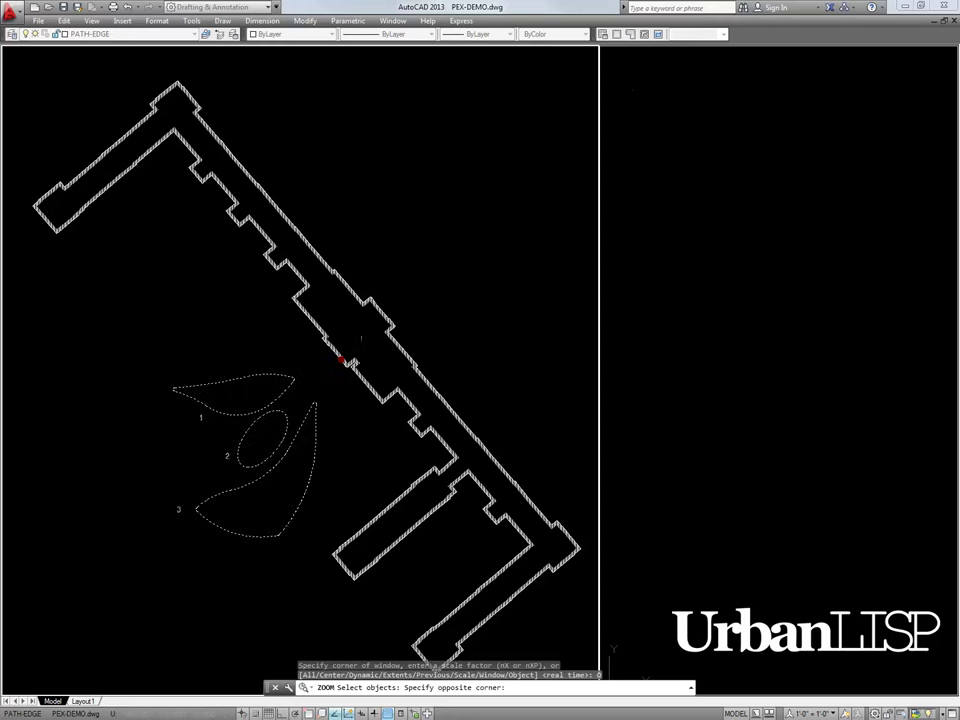
Step: Finish the zoom on petals 1–3, then run PEX with the legend at the right viewport's top
key(Return)
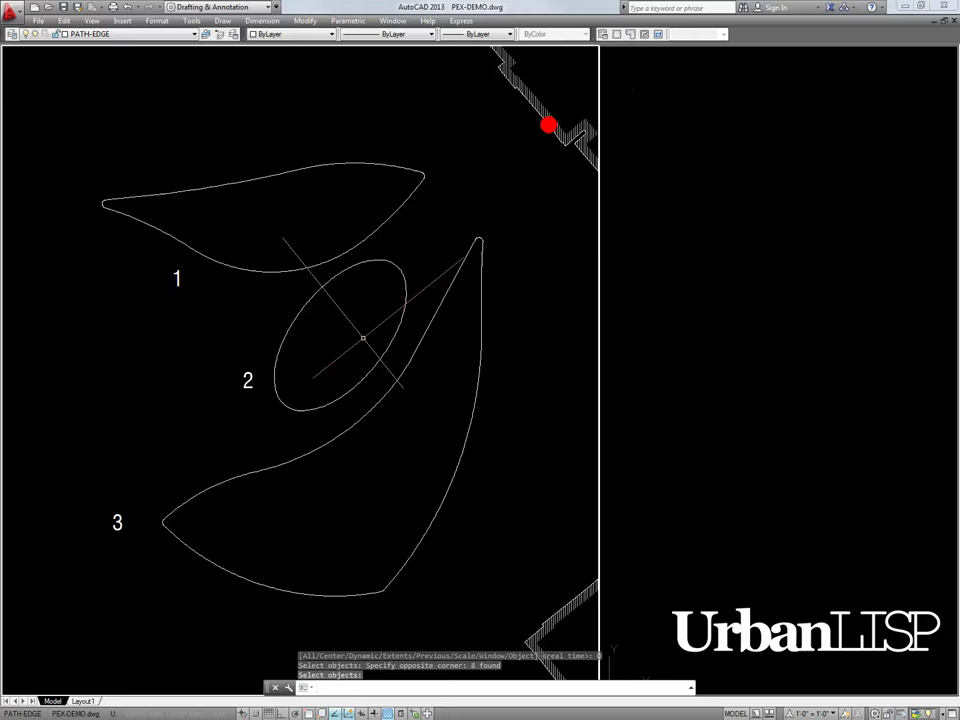
text(p)
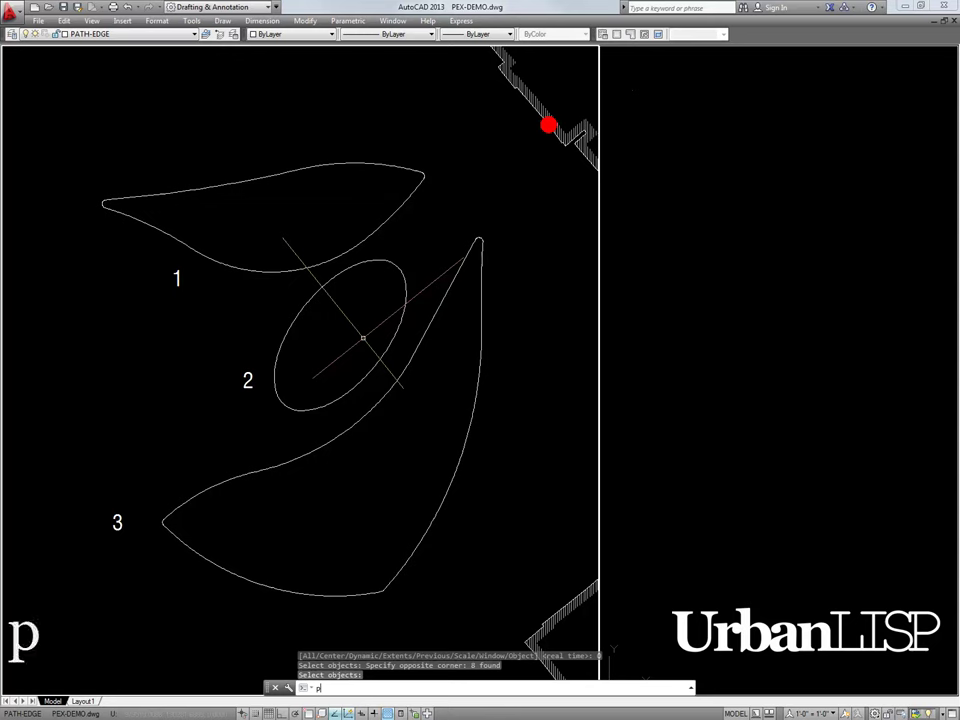
text(ex)
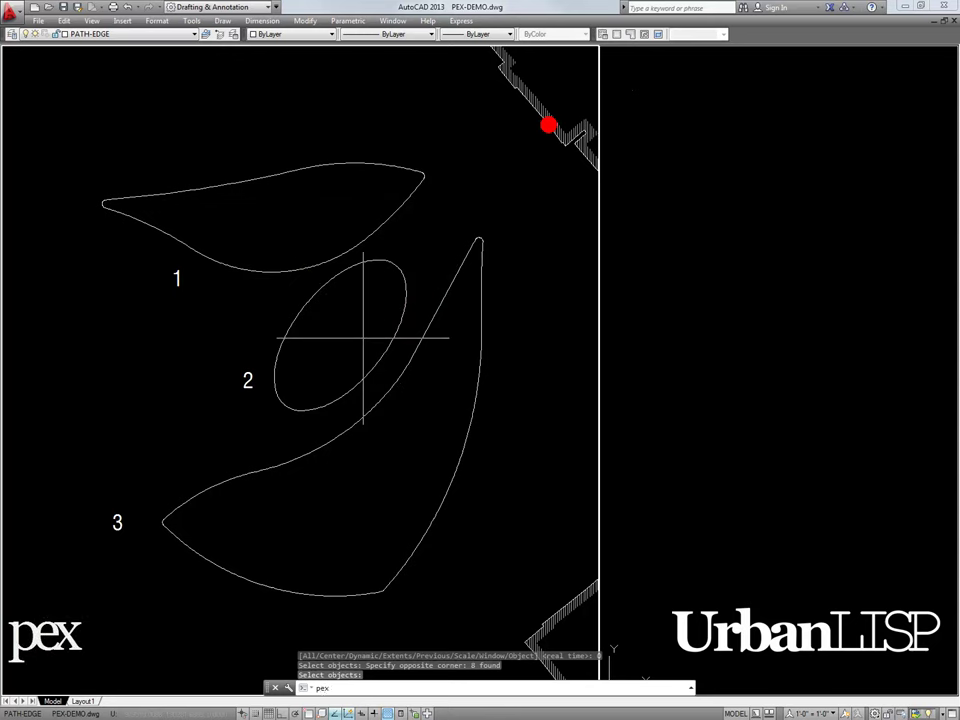
key(Return)
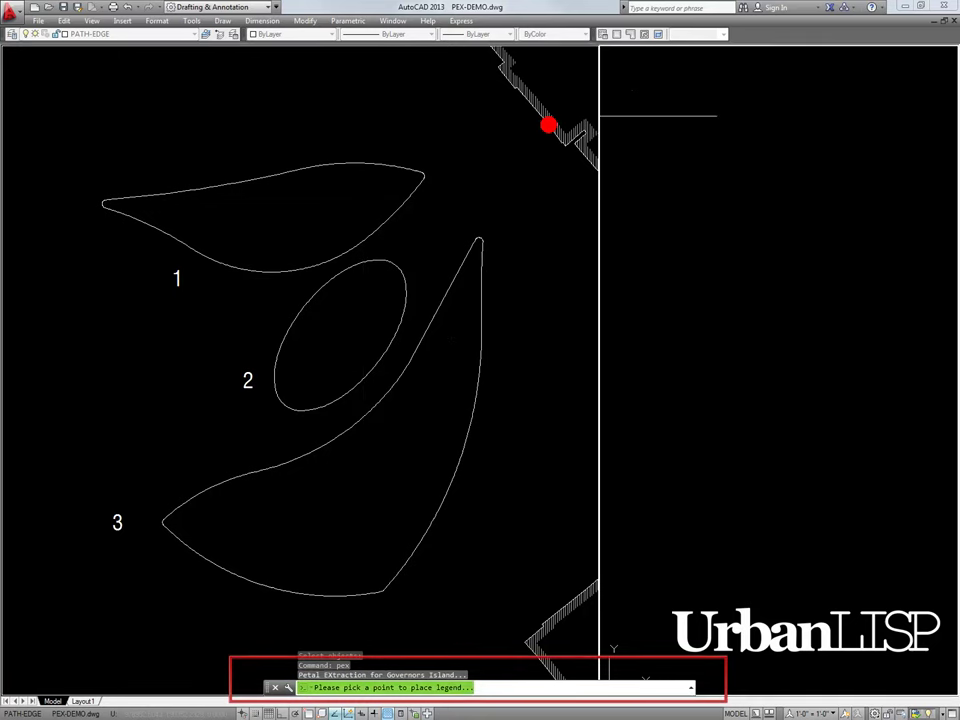
click(634, 78)
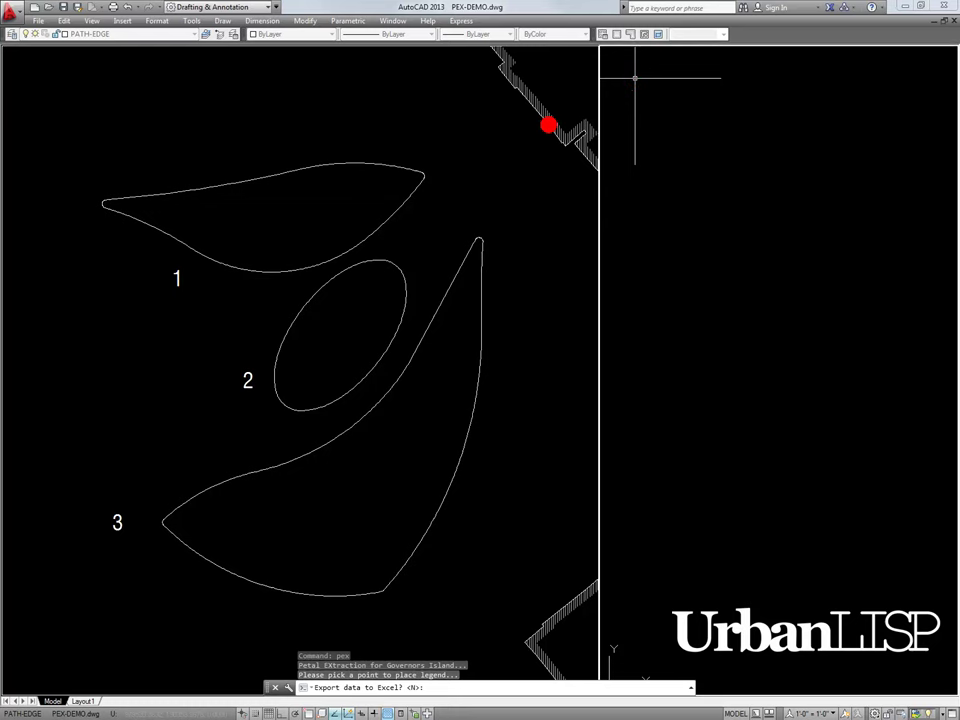
Step: Decline Excel export, extract petals 1, 2 and 3 with IDs 1–3, then exit PEX
key(Return)
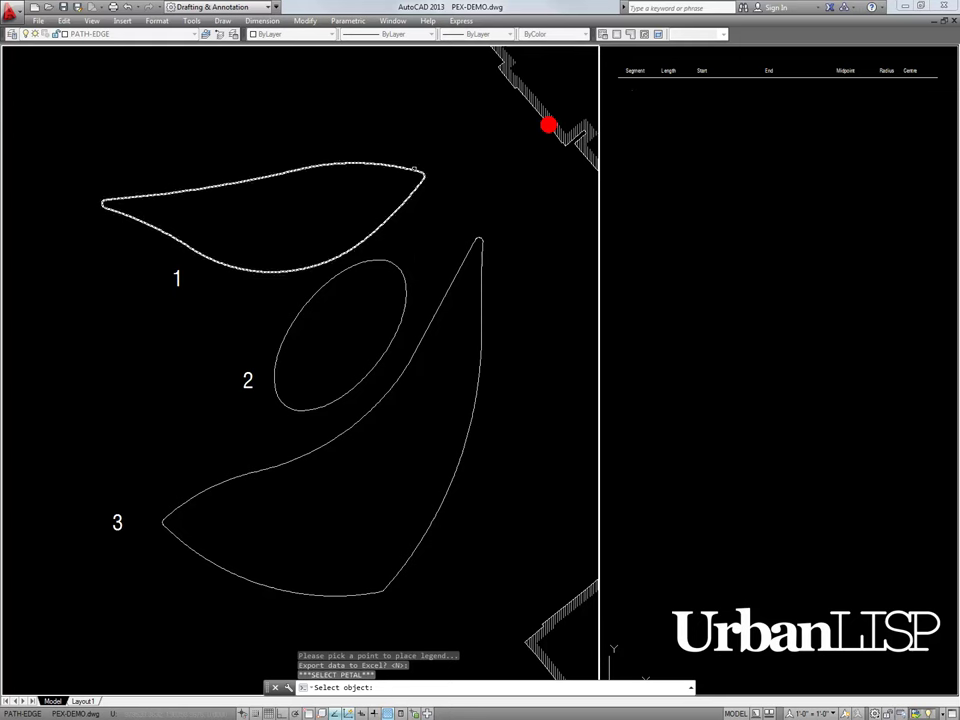
click(414, 168)
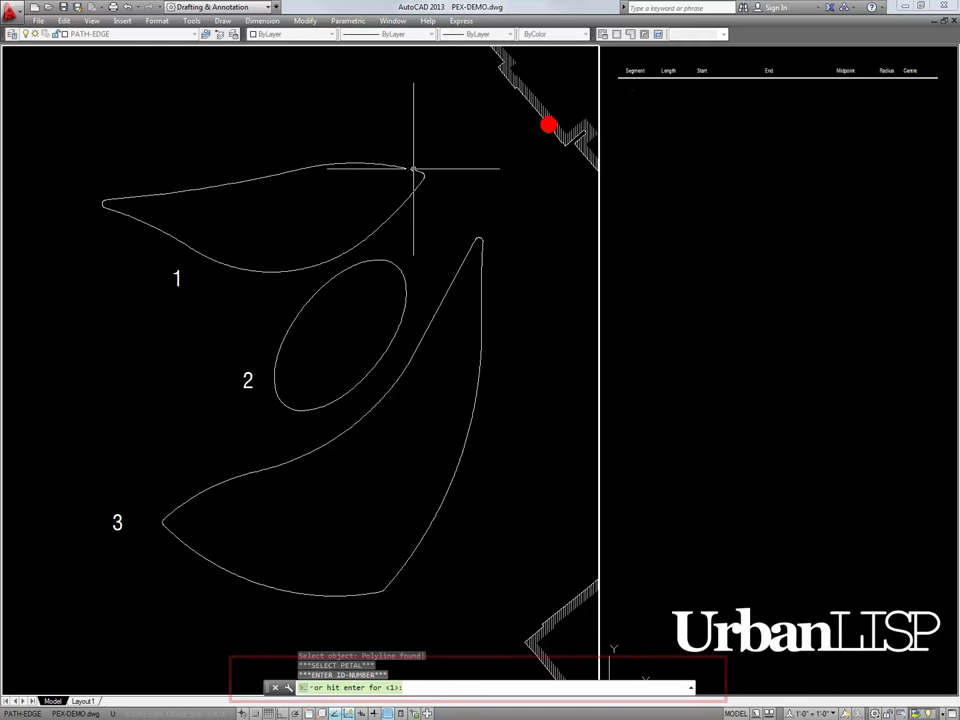
key(Return)
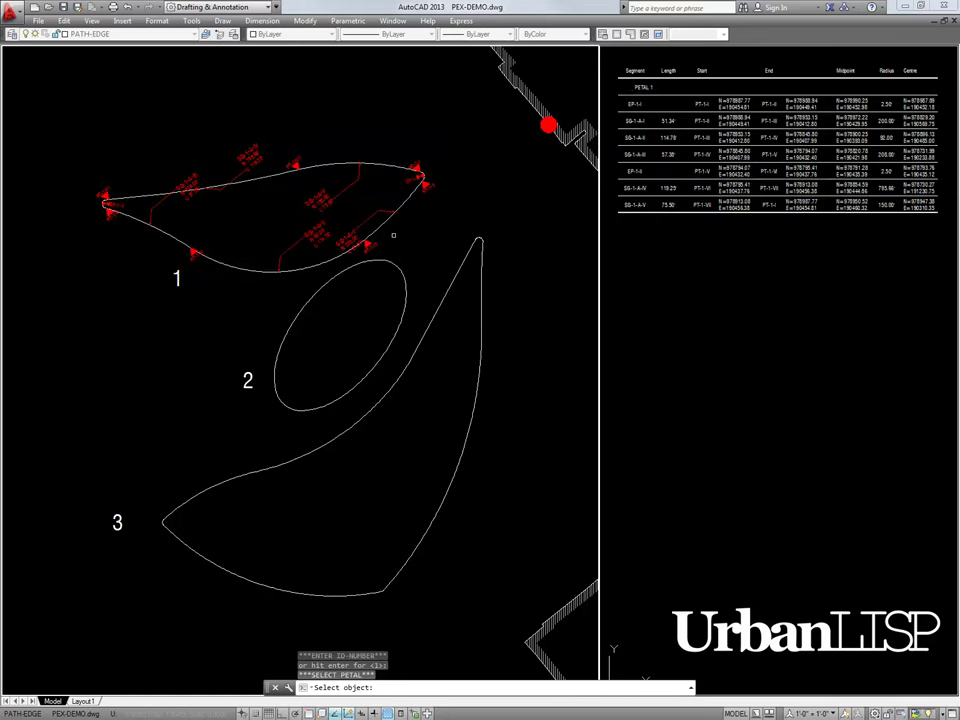
click(391, 262)
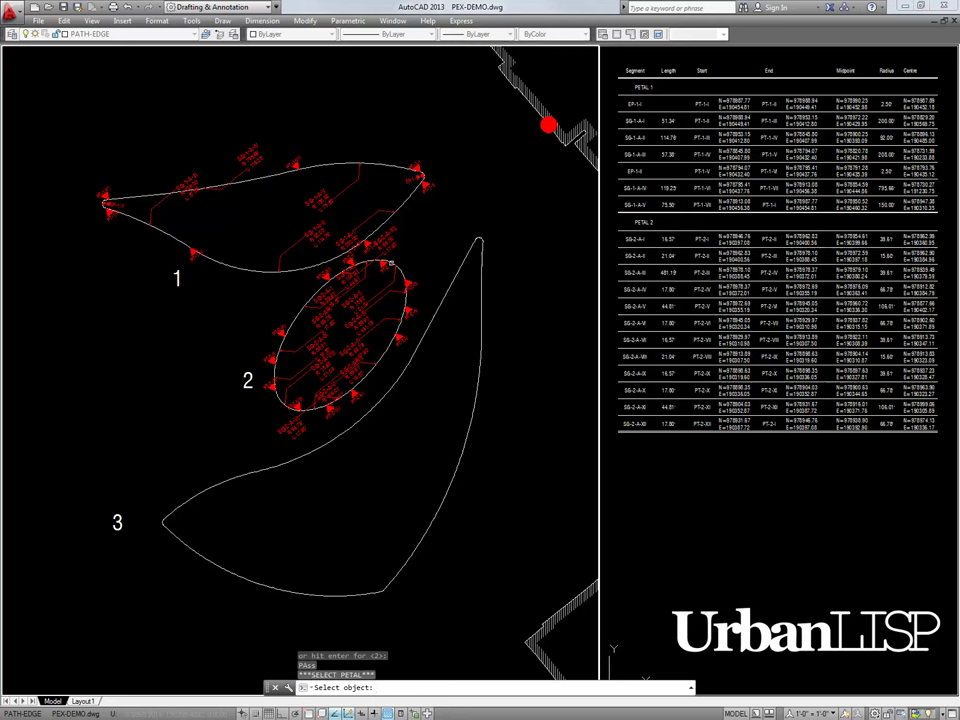
click(457, 270)
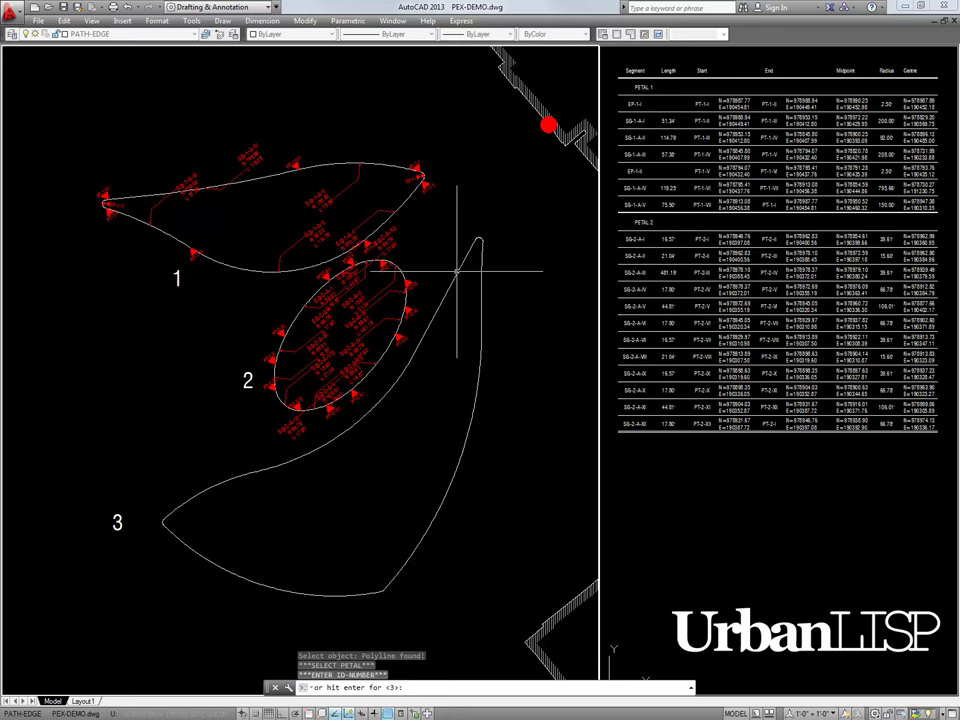
key(Return)
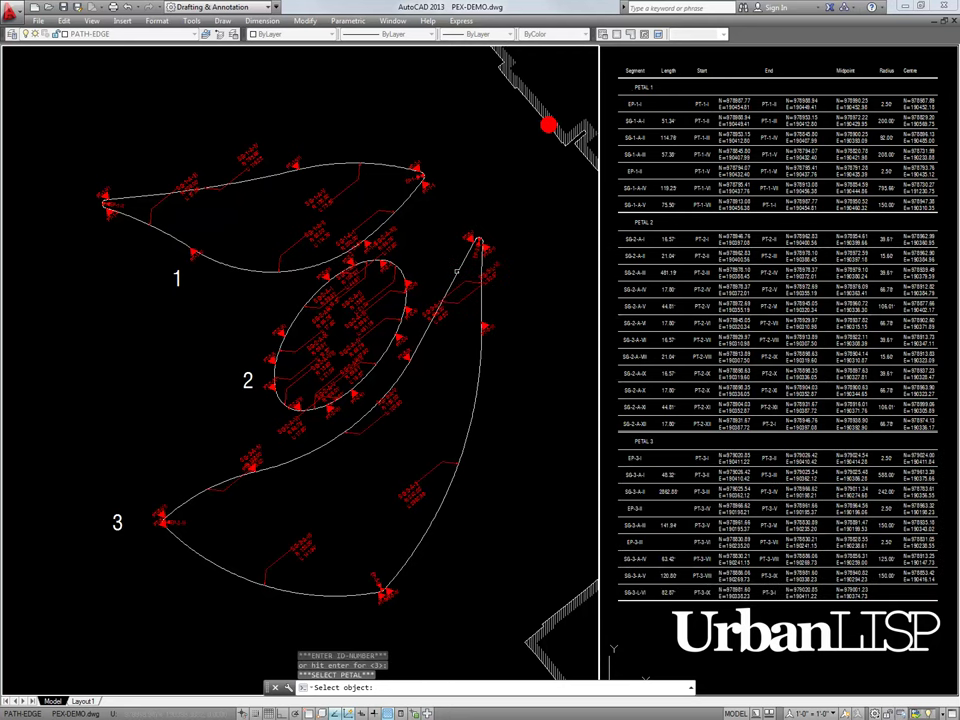
key(Return)
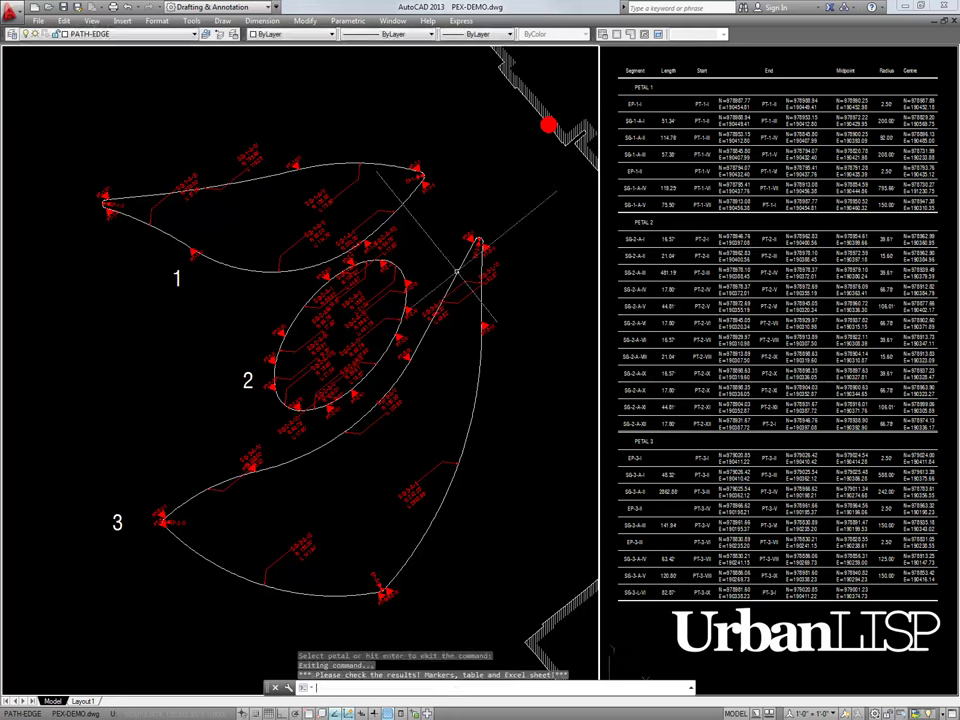
text(lay)
text(walk)
key(Return)
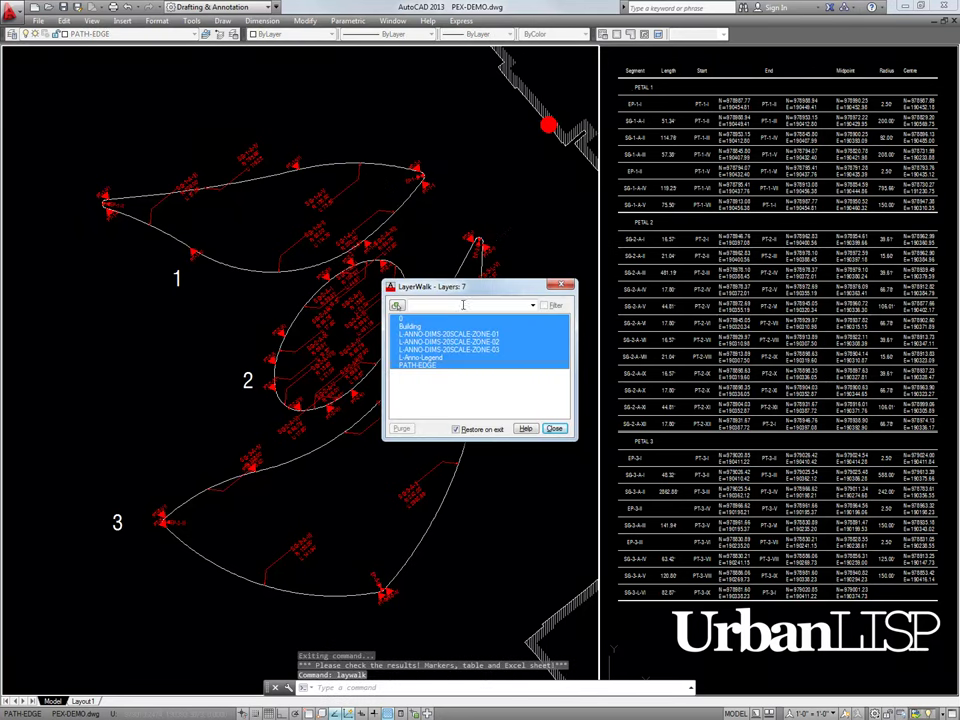
click(472, 335)
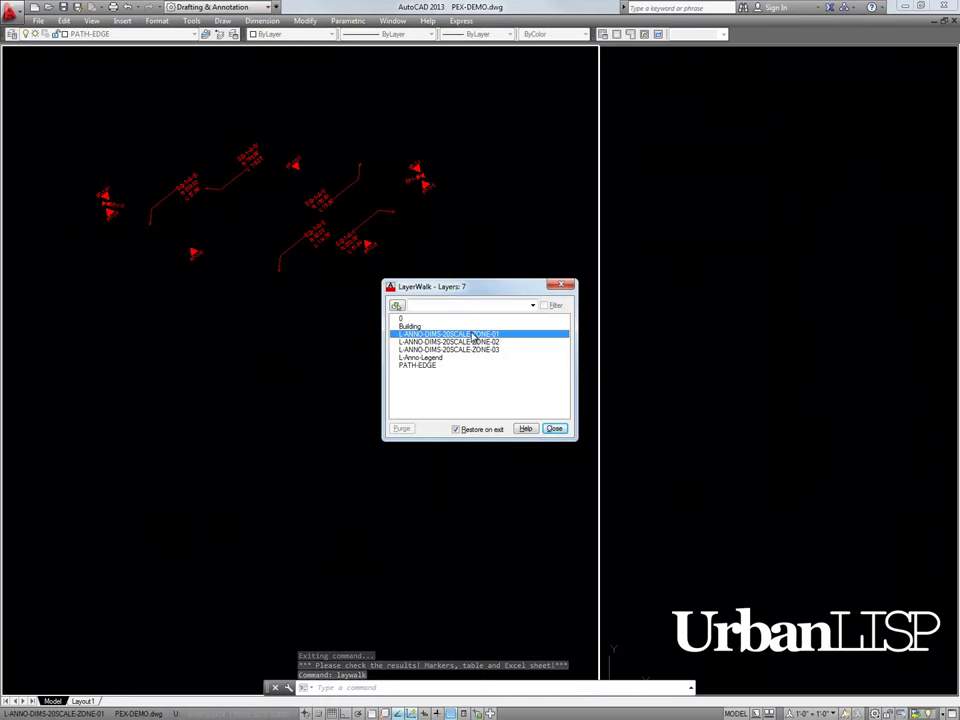
click(473, 340)
key(Down)
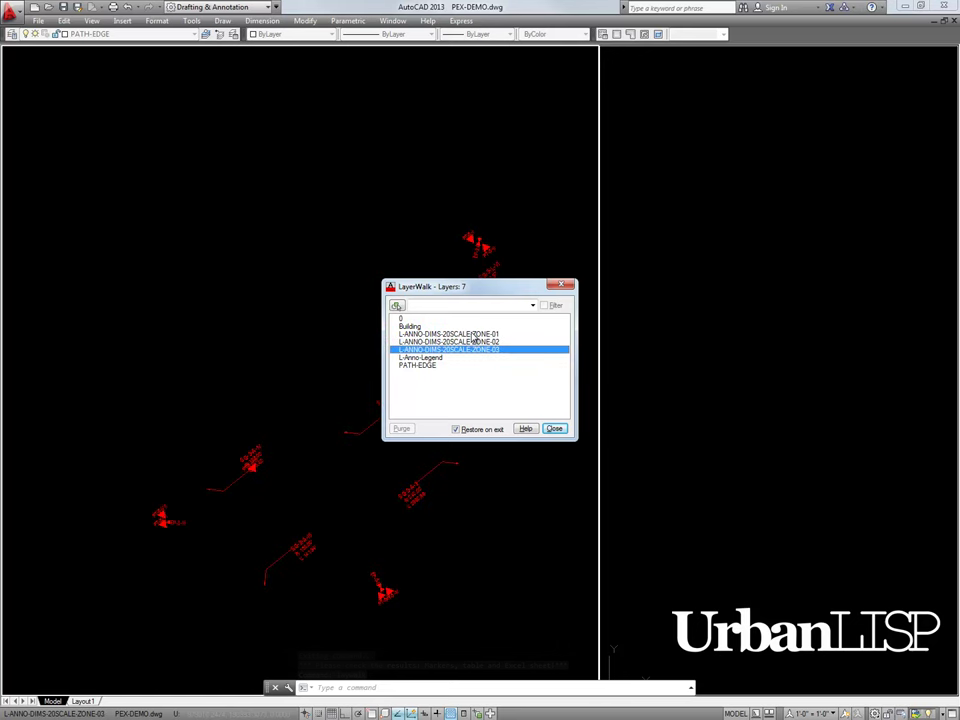
key(Down)
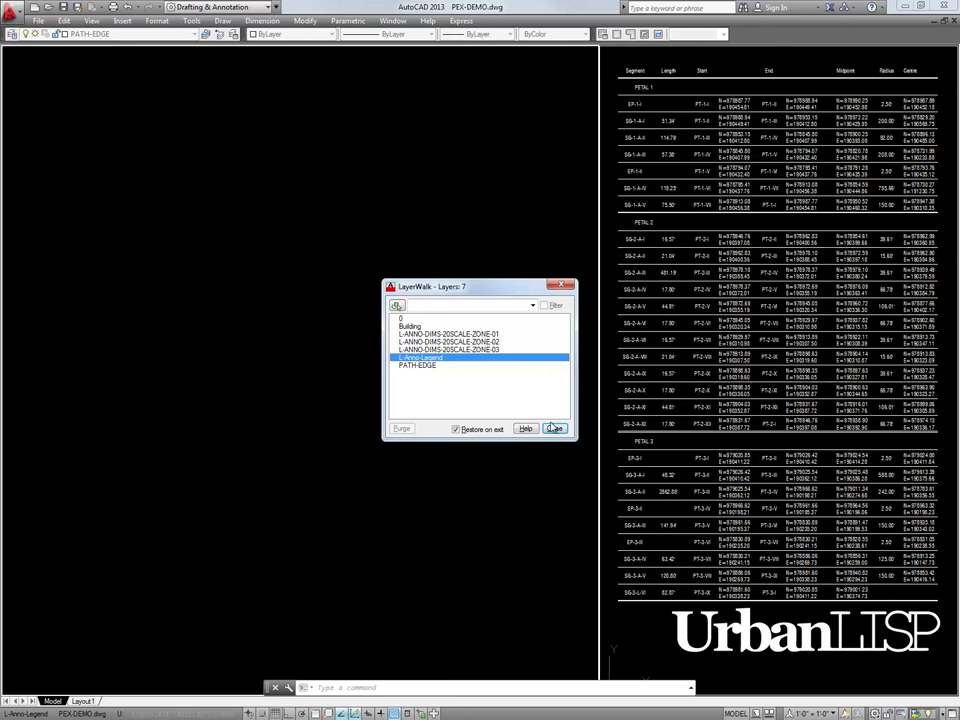
click(554, 428)
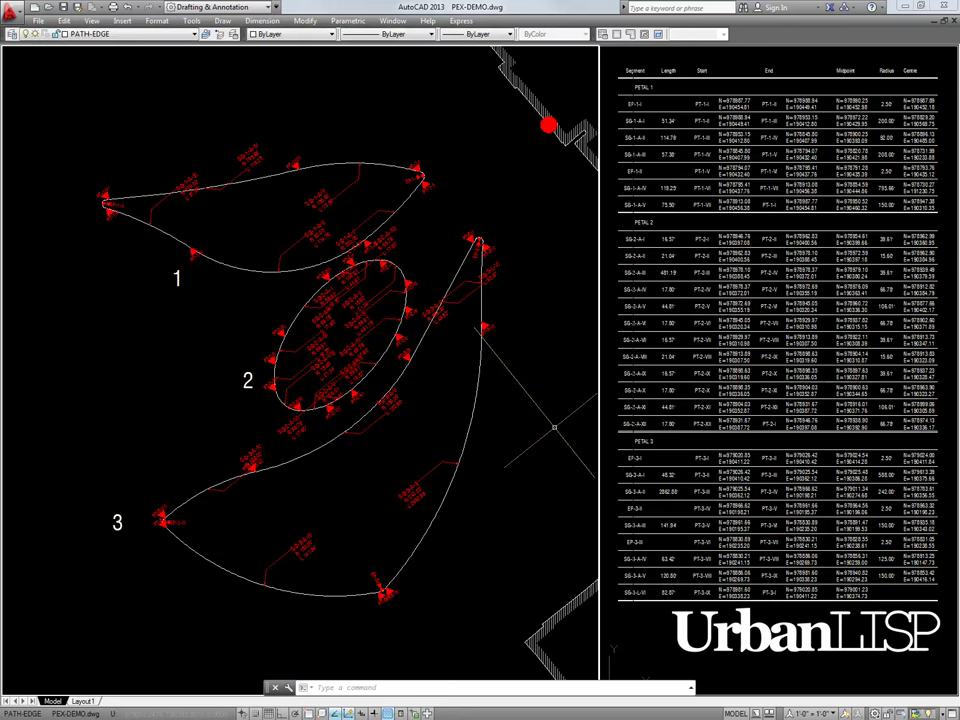
text(zo)
text(om)
key(Return)
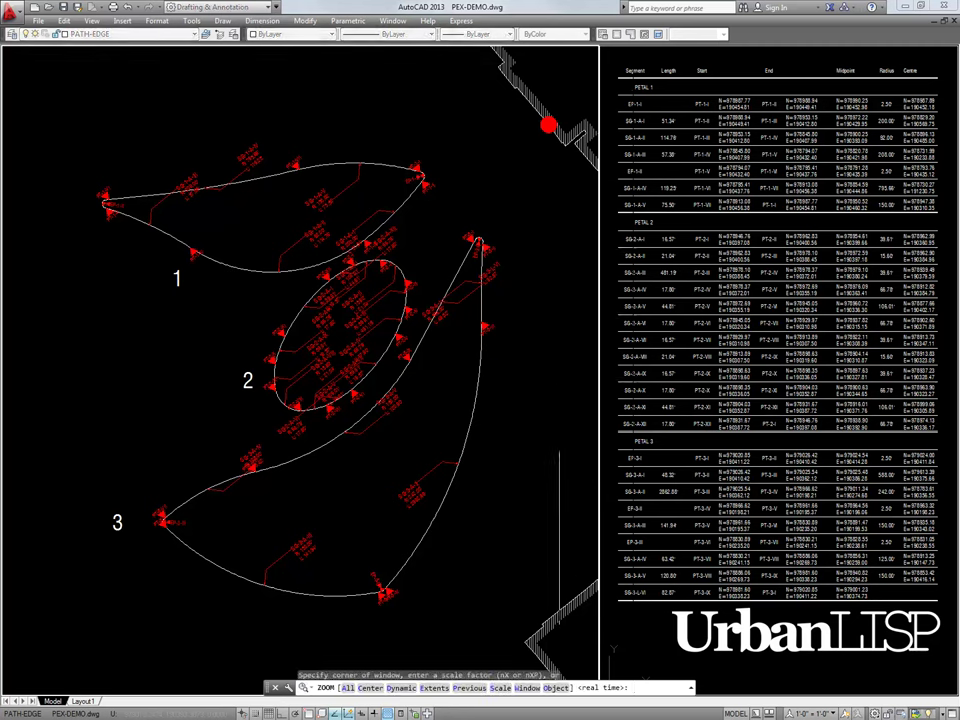
text(o)
key(Return)
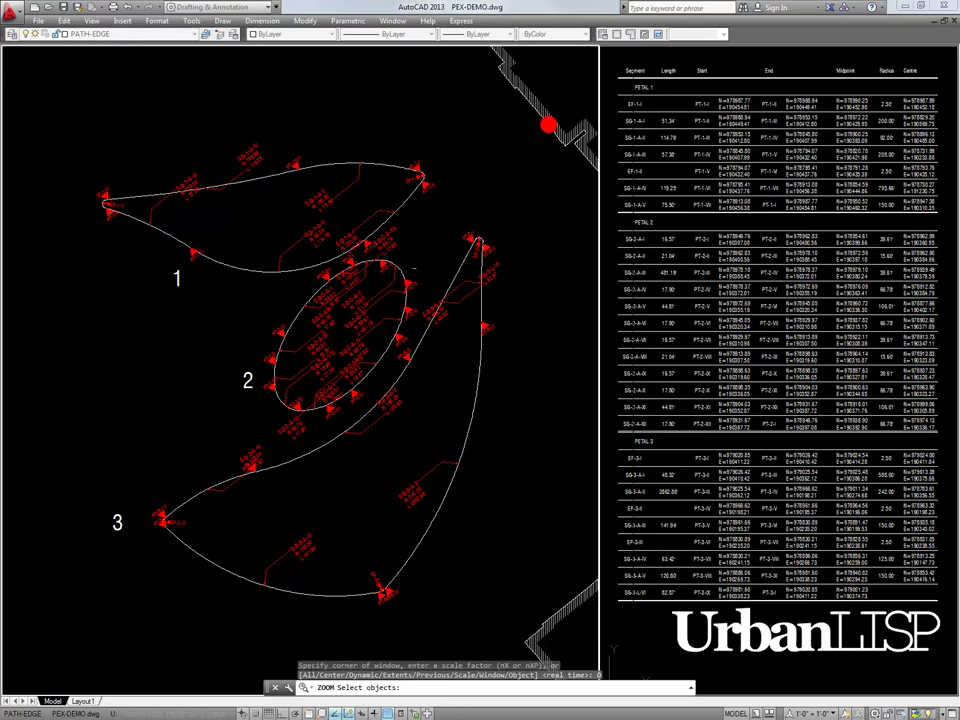
click(414, 262)
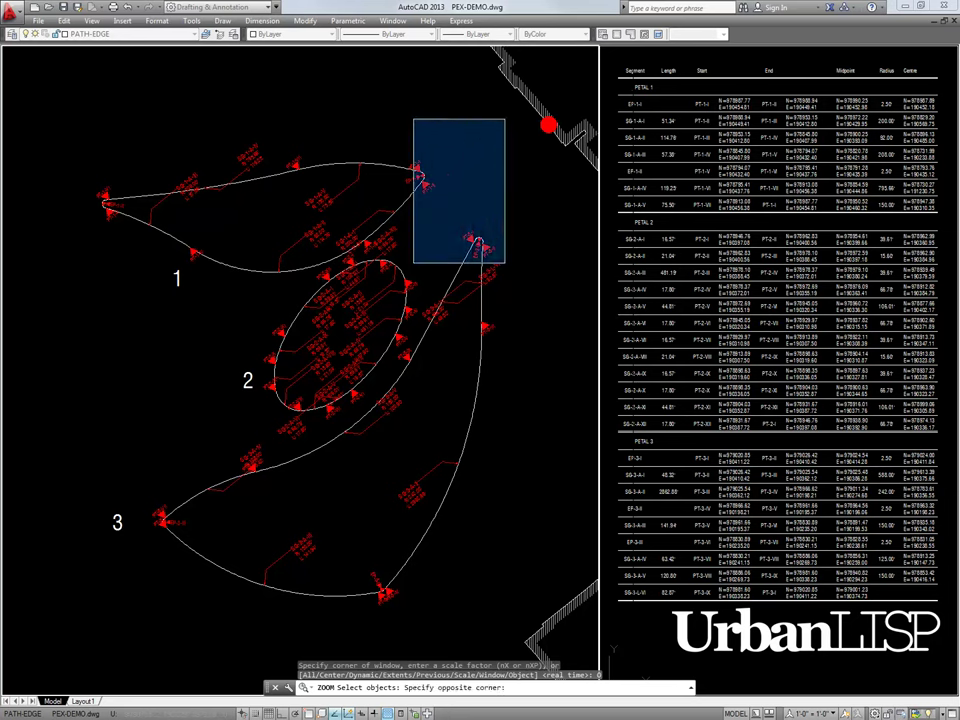
click(557, 100)
key(Return)
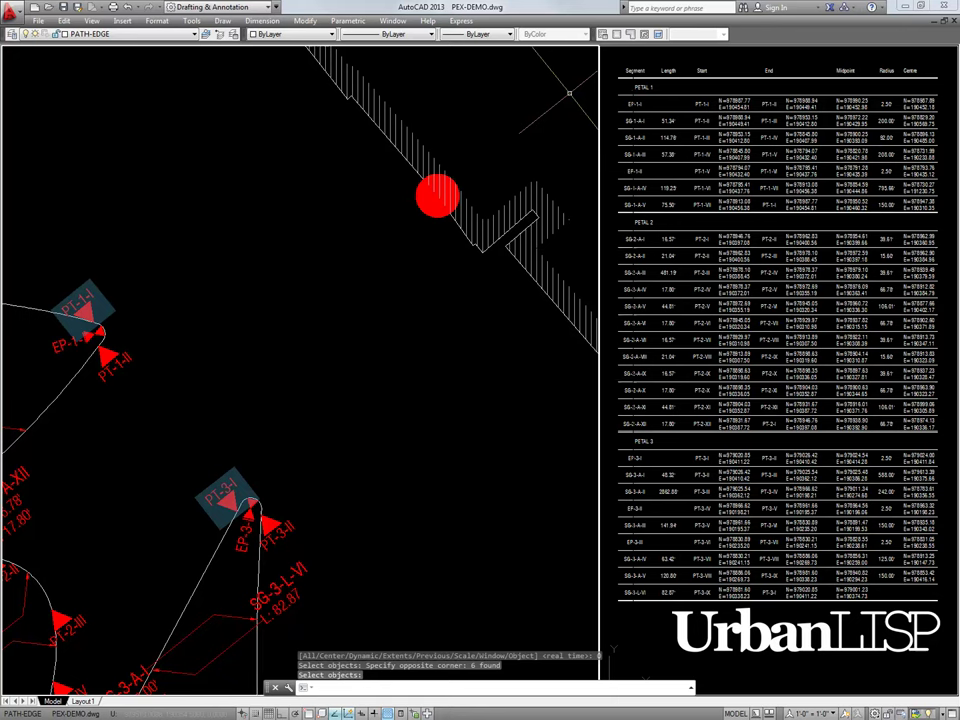
text(zoom)
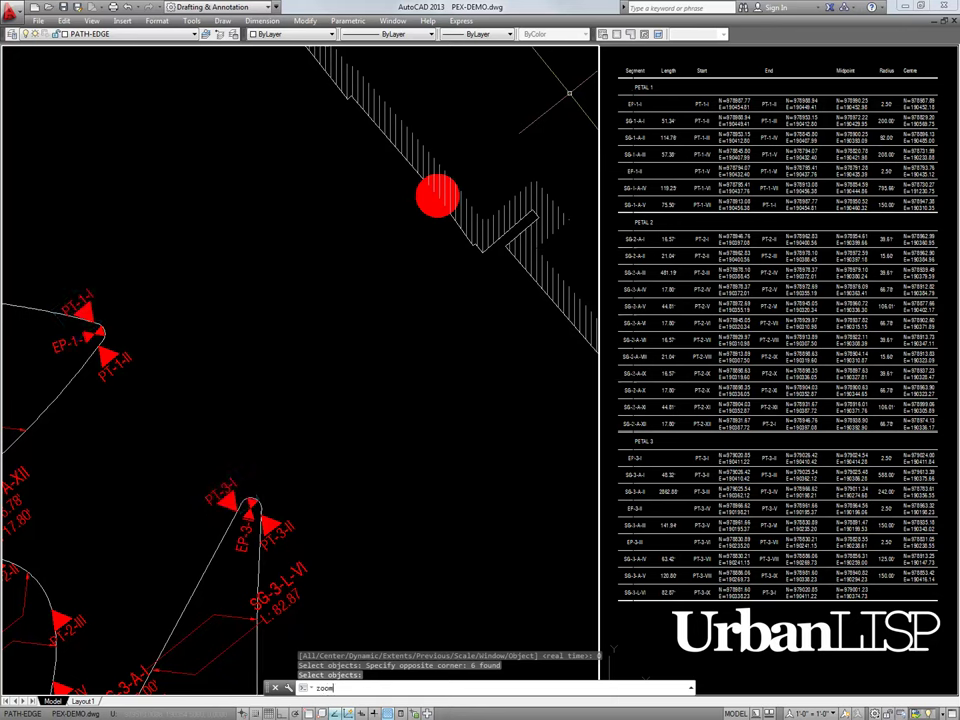
key(Return)
text(p)
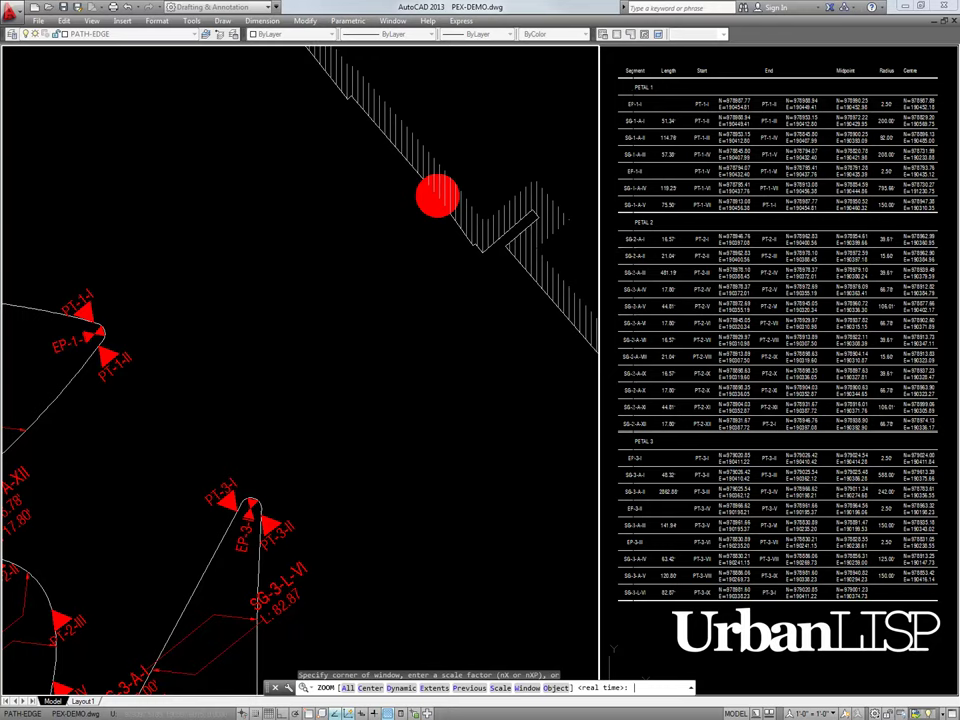
key(Return)
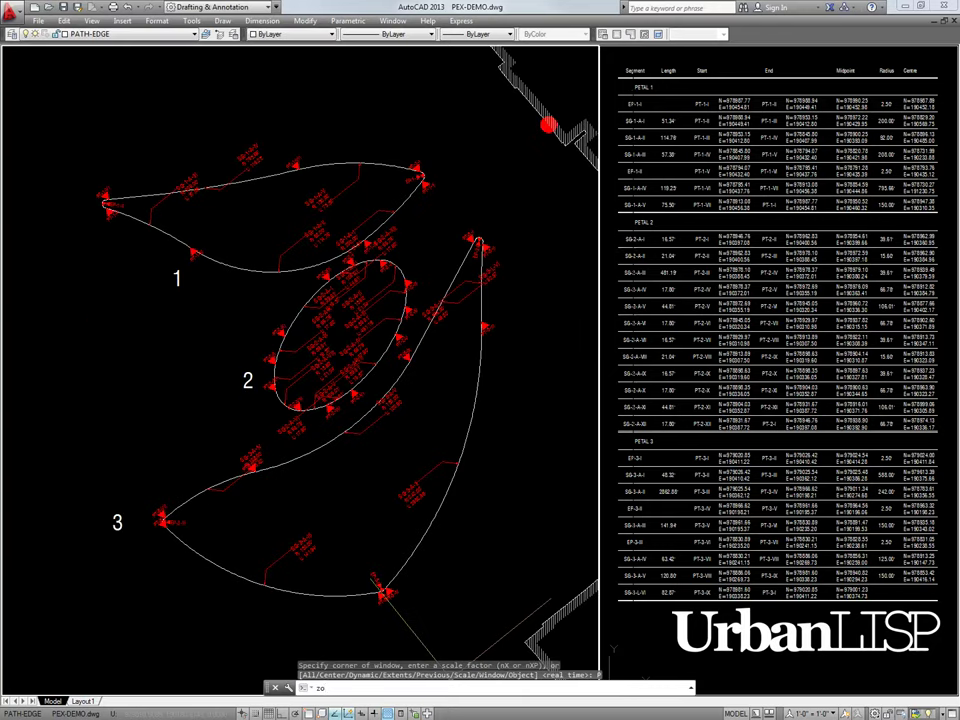
Step: Zoom to petal 3 with ZOOM Object, showing its lower tip and red segment labels
text(zoom)
key(Return)
text(o)
key(Return)
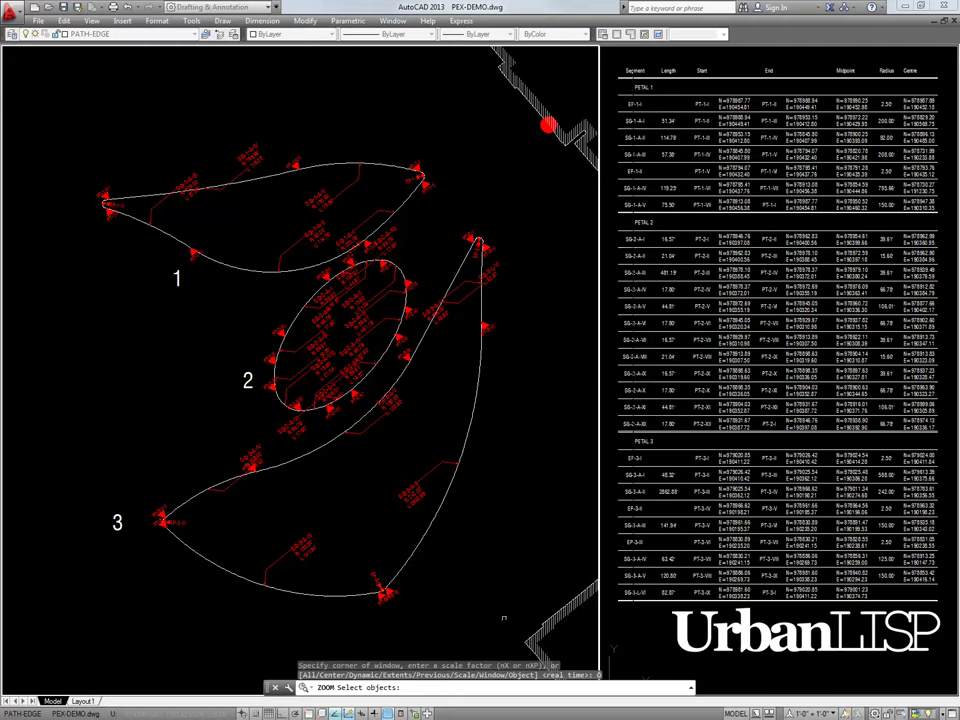
key(Return)
key(Return)
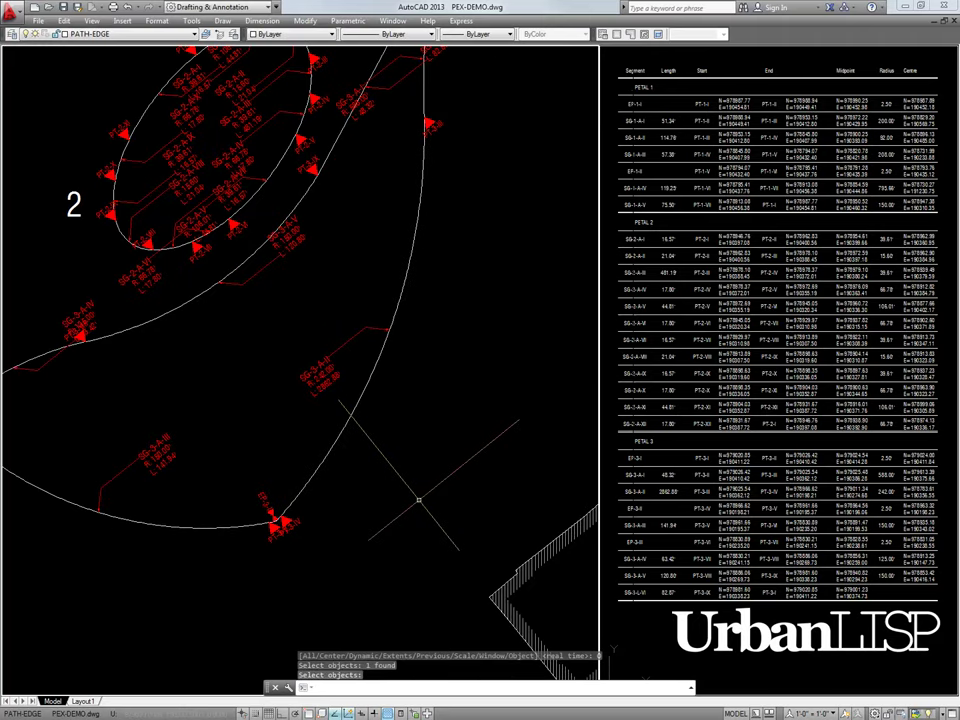